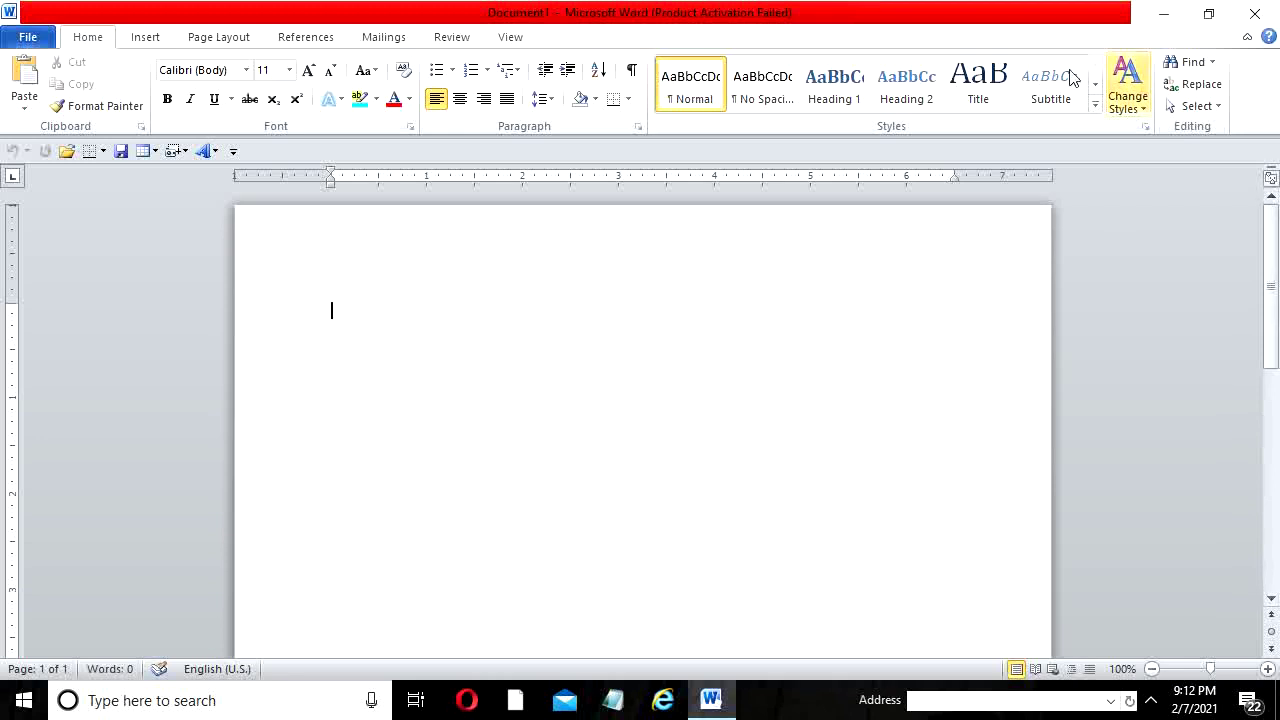
Step: Close the Word 2010 window that shows the Product Activation Failed warning
{"action": "left_click", "coordinate": [1255, 14]}
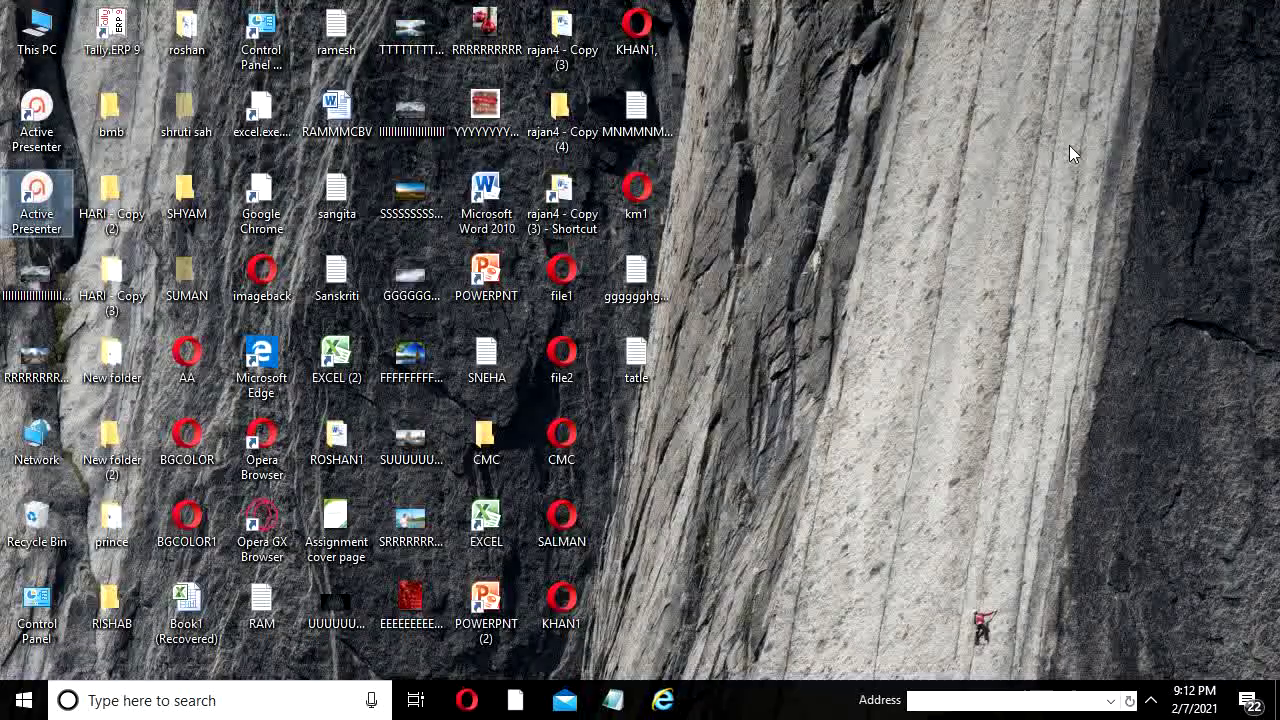
Step: Open This PC in a File Explorer window and open the Local Disk (C:) drive
{"action": "left_click", "coordinate": [42, 40]}
{"action": "right_click", "coordinate": [36, 34]}
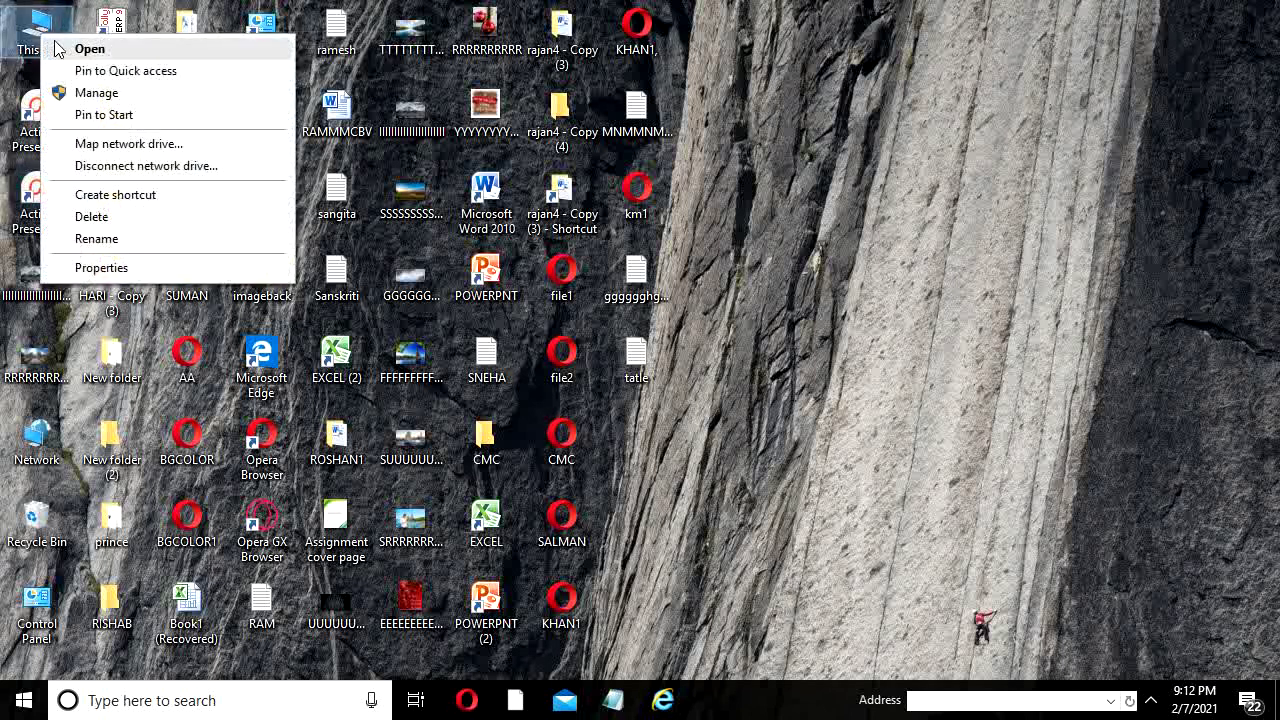
{"action": "left_click", "coordinate": [754, 300]}
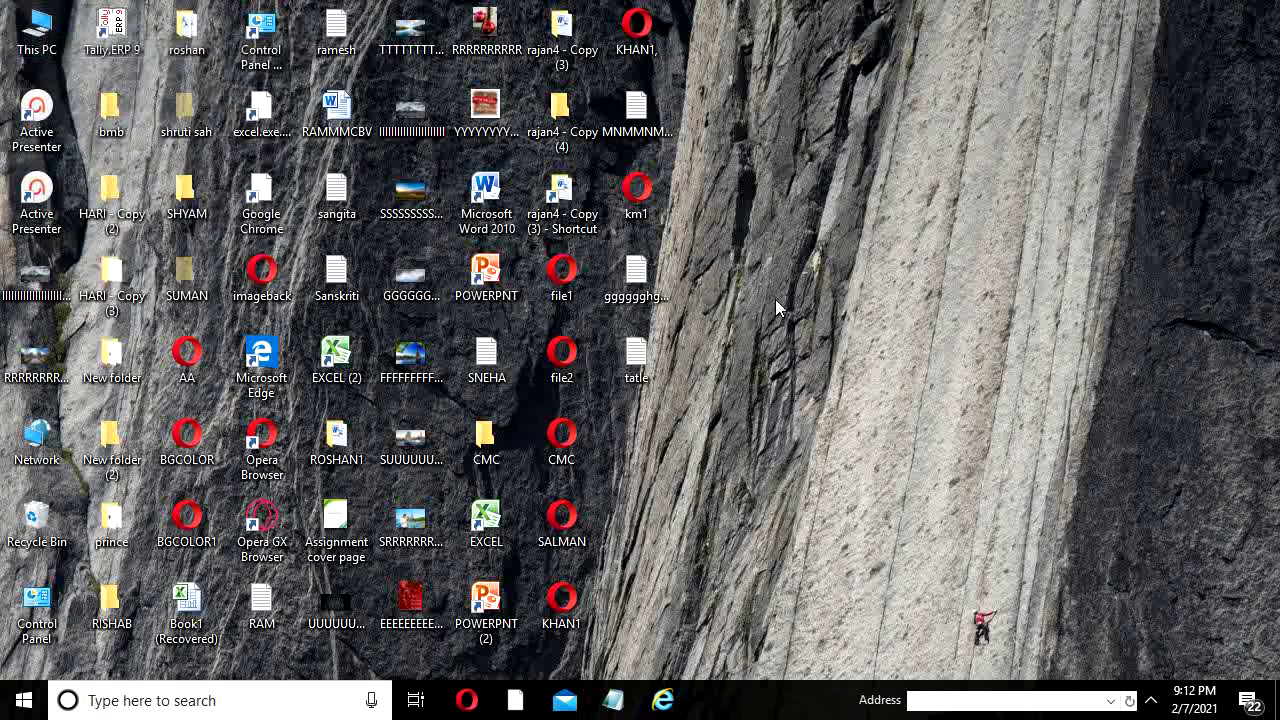
{"action": "key", "text": "super+e"}
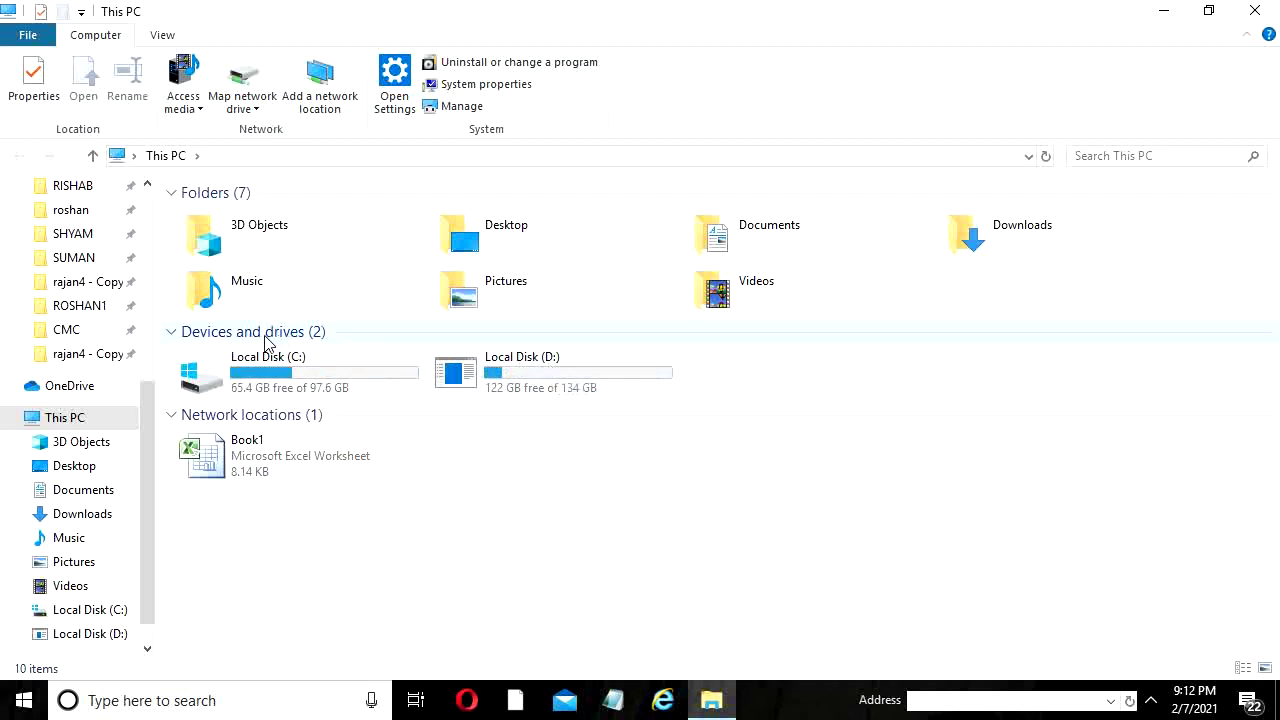
{"action": "left_click", "coordinate": [267, 371]}
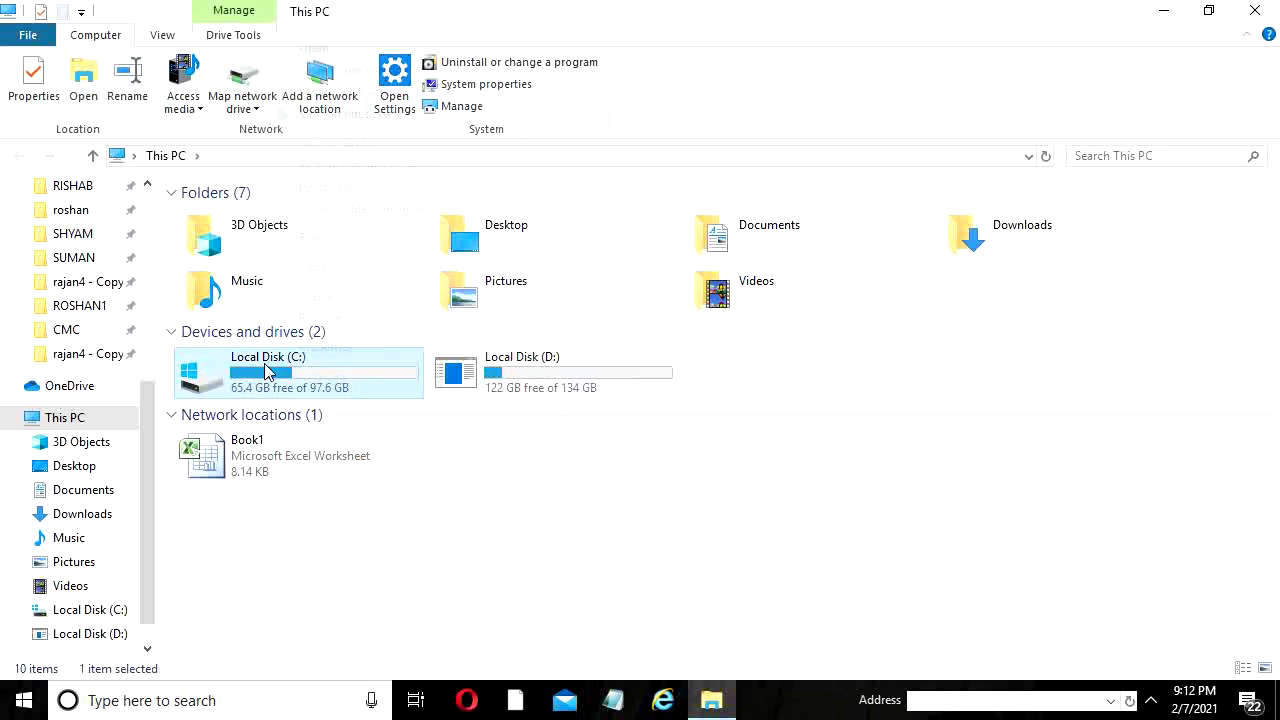
{"action": "right_click", "coordinate": [266, 370]}
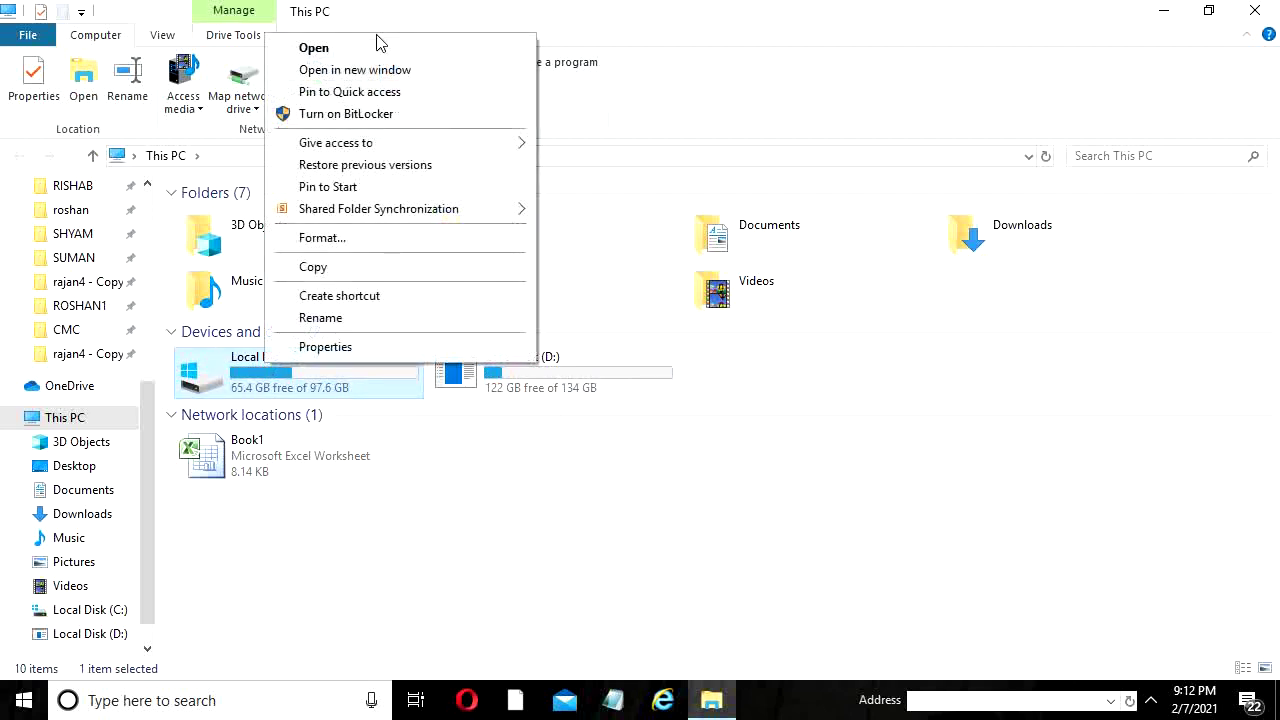
{"action": "left_click", "coordinate": [388, 48]}
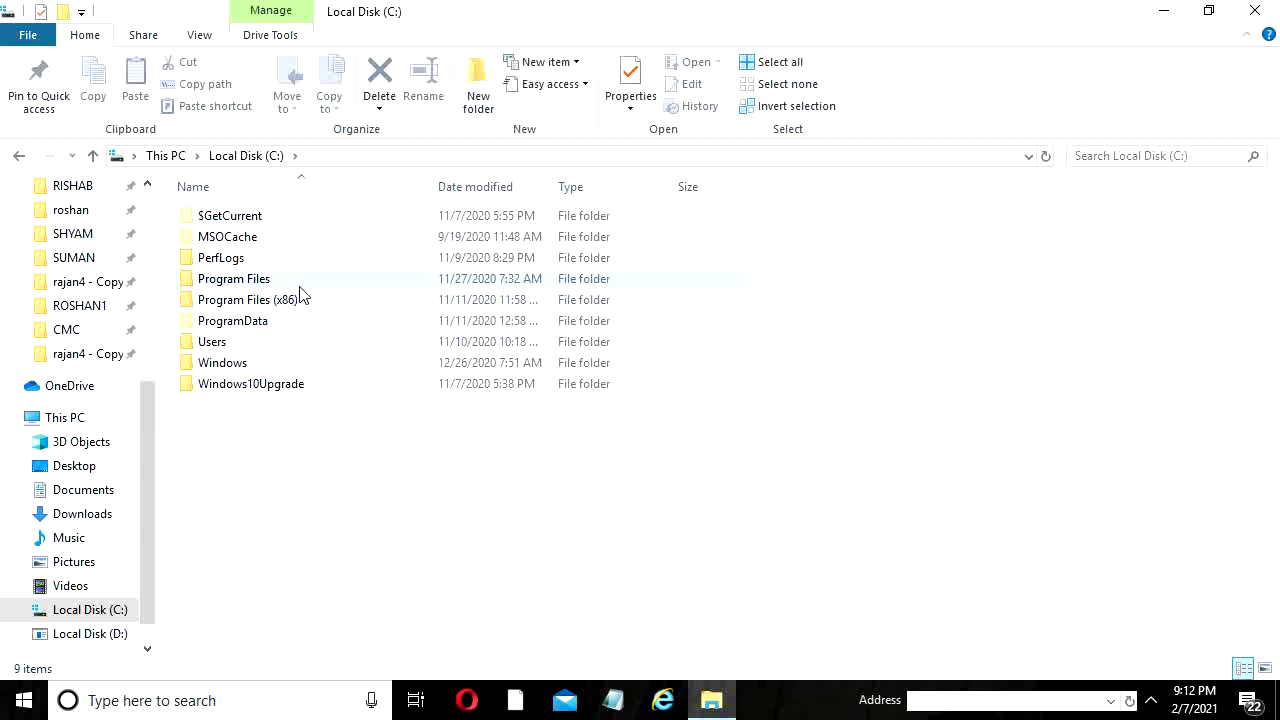
Step: Open the Program Files (x86) folder on Local Disk (C:)
{"action": "mouse_move", "coordinate": [294, 287]}
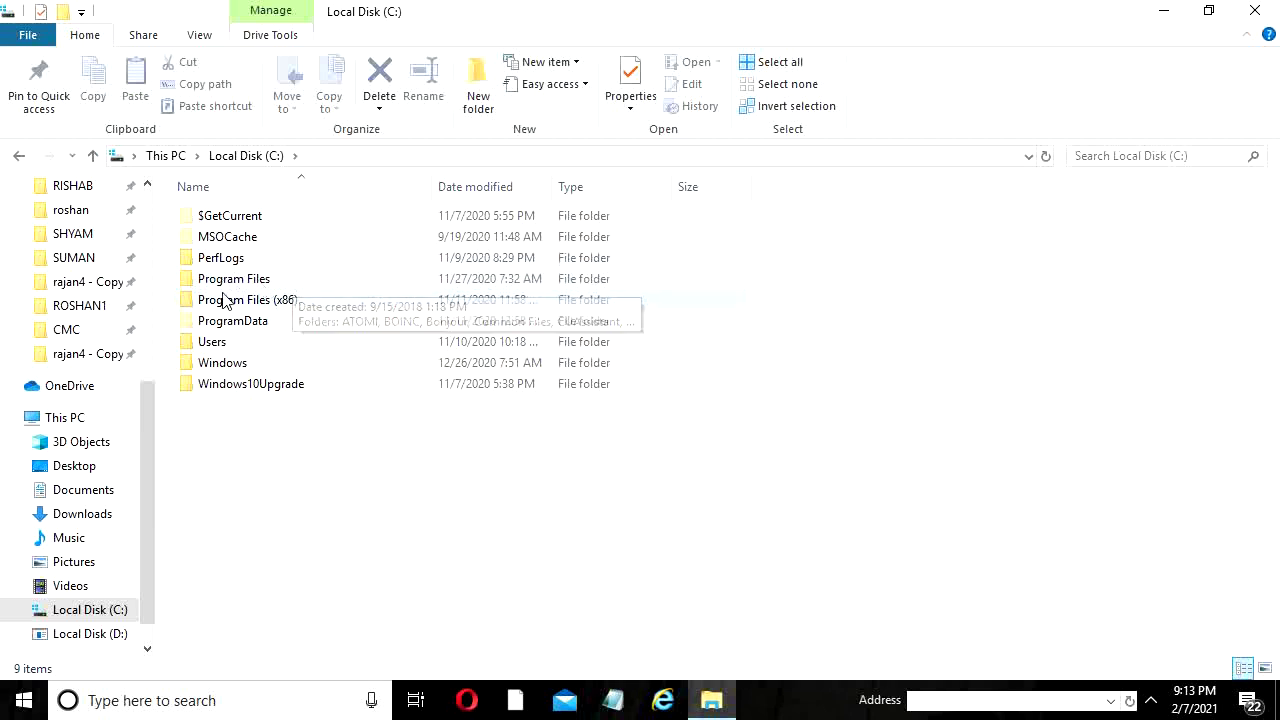
{"action": "mouse_move", "coordinate": [230, 311]}
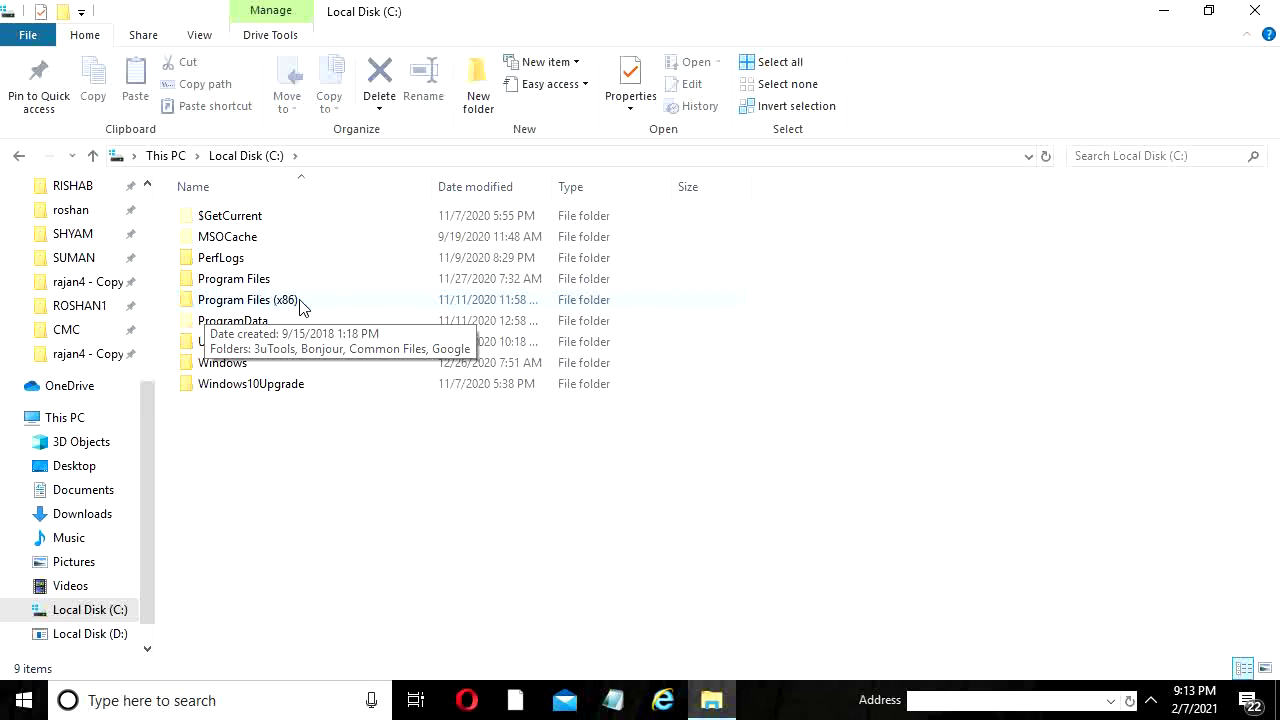
{"action": "left_click", "coordinate": [303, 308]}
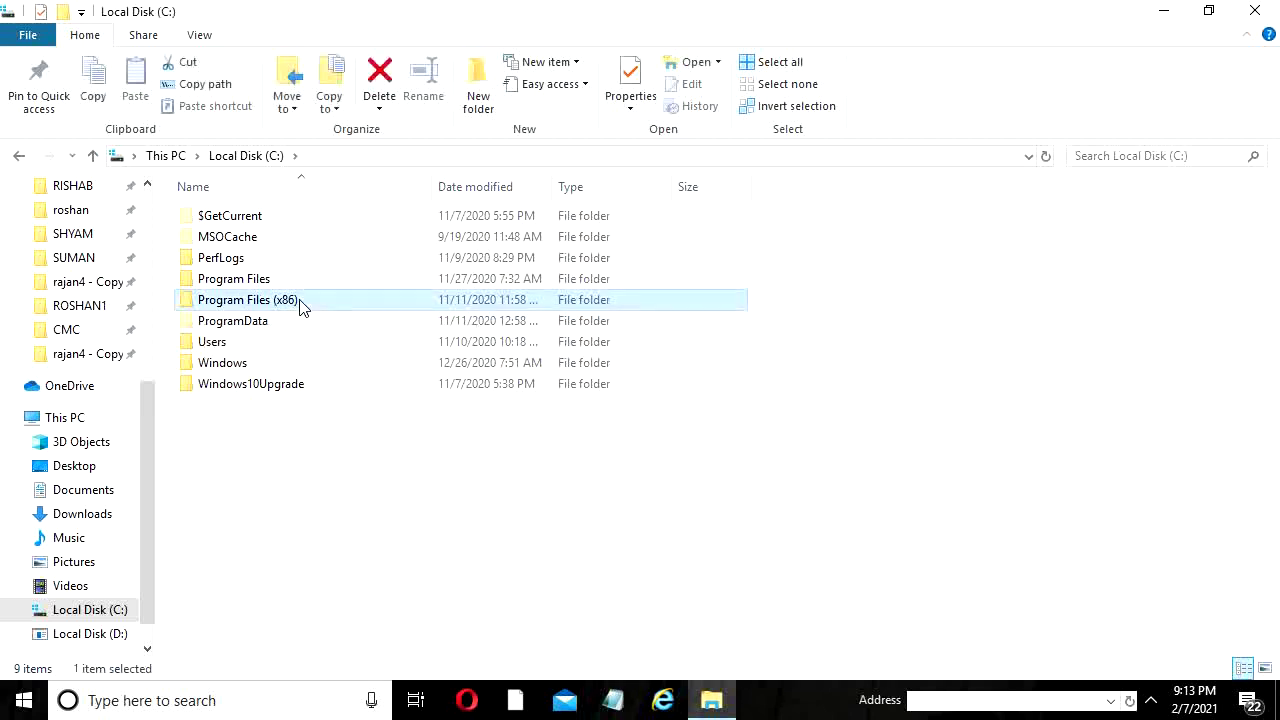
{"action": "right_click", "coordinate": [303, 308]}
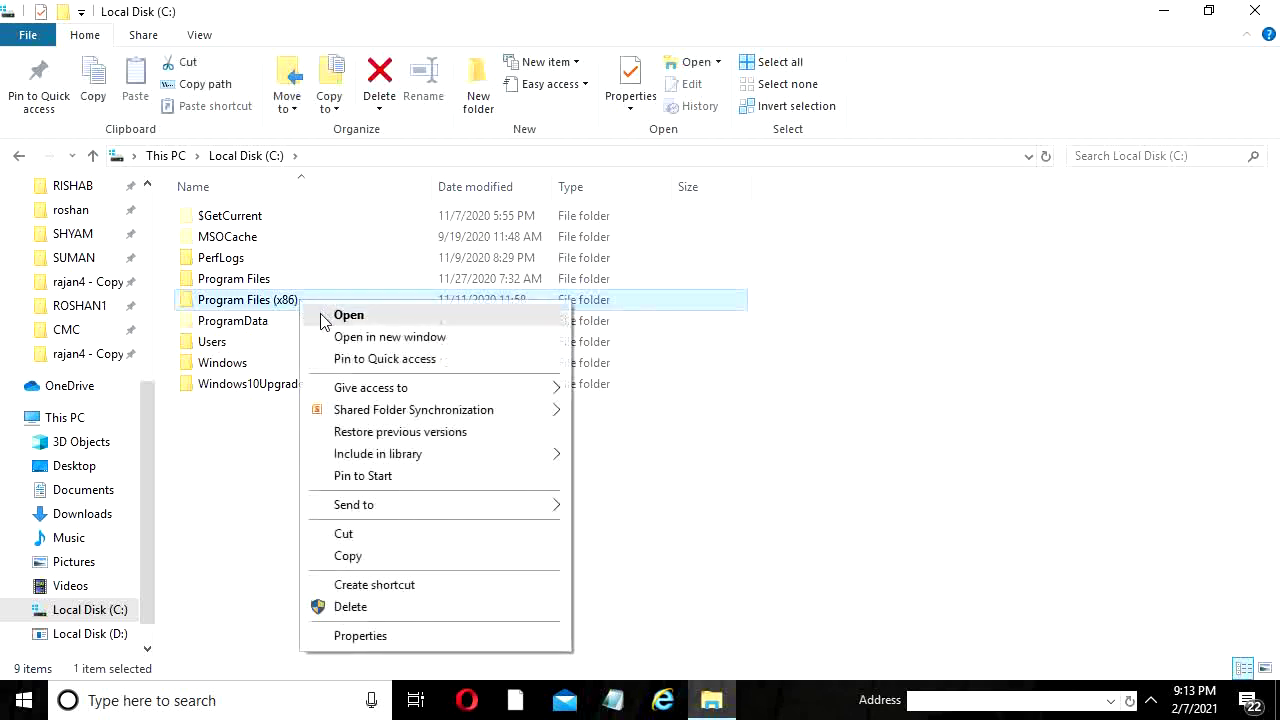
{"action": "left_click", "coordinate": [348, 316]}
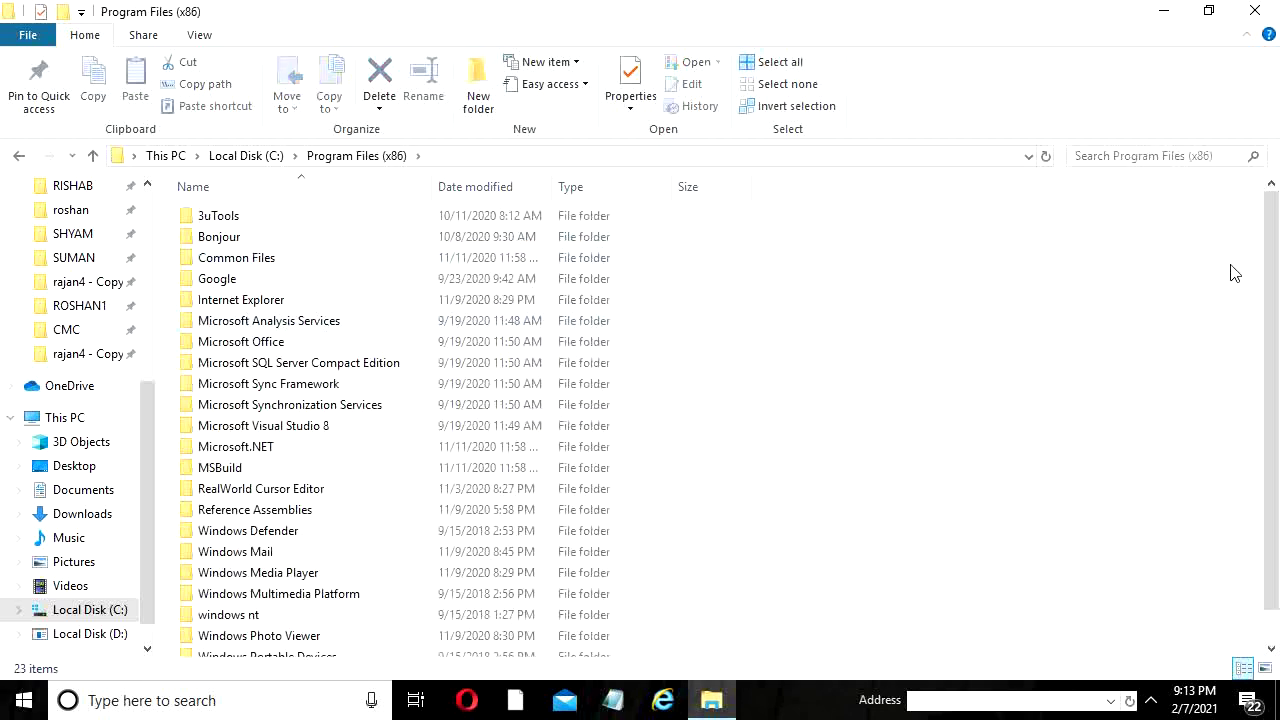
Step: Open Common Files, then its microsoft shared subfolder
{"action": "left_click_drag", "start_coordinate": [1274, 230], "coordinate": [1274, 440]}
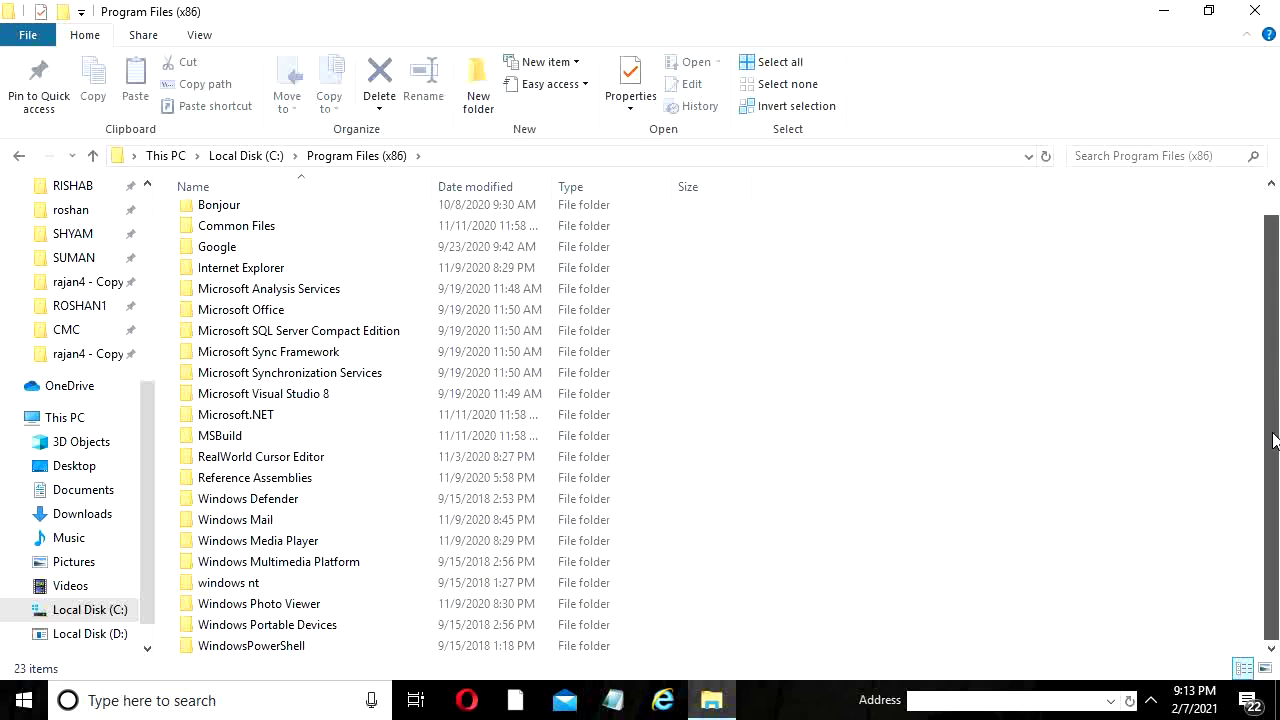
{"action": "left_click_drag", "start_coordinate": [1276, 245], "coordinate": [1276, 235]}
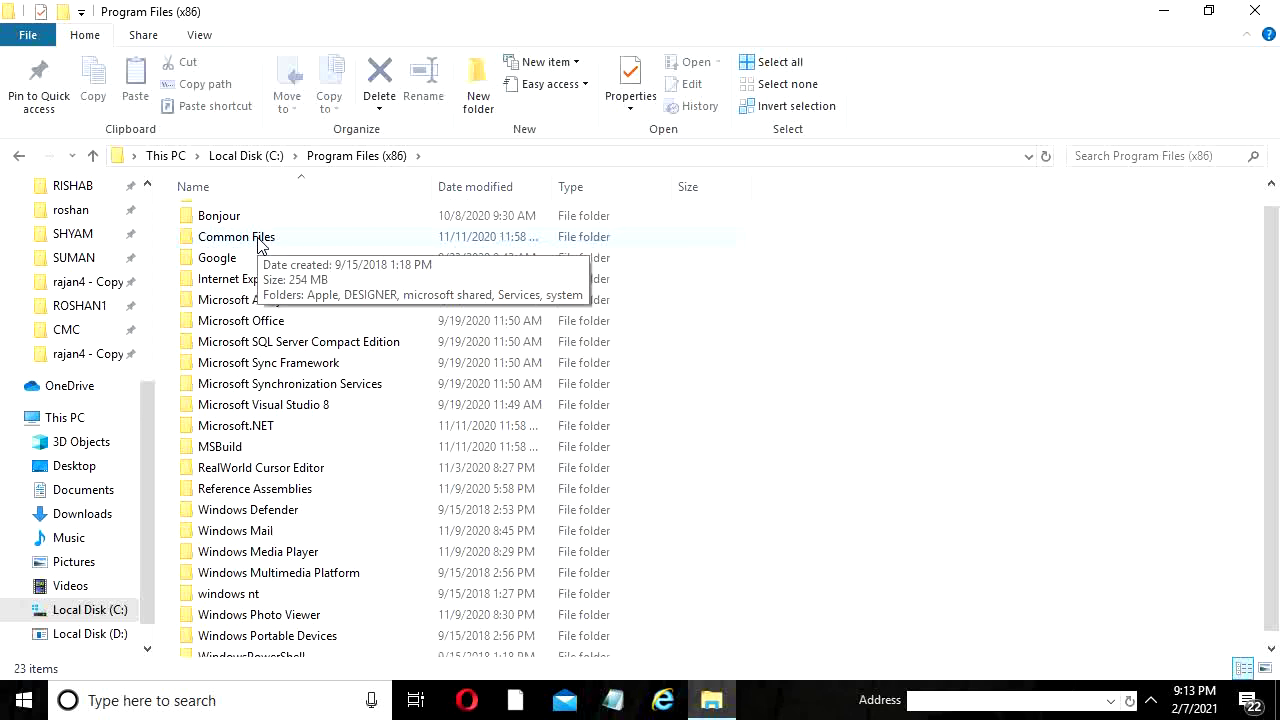
{"action": "left_click", "coordinate": [258, 245]}
{"action": "right_click", "coordinate": [258, 245]}
{"action": "left_click", "coordinate": [297, 257]}
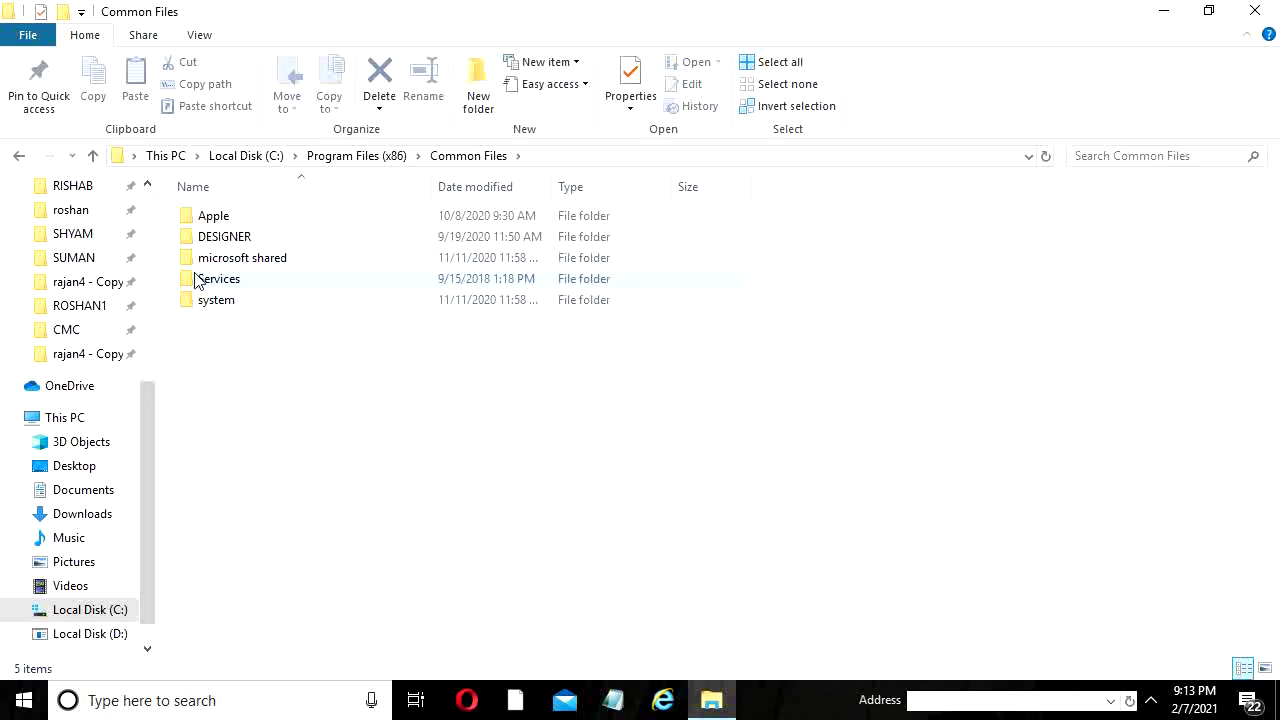
{"action": "left_click", "coordinate": [266, 264]}
{"action": "right_click", "coordinate": [266, 260]}
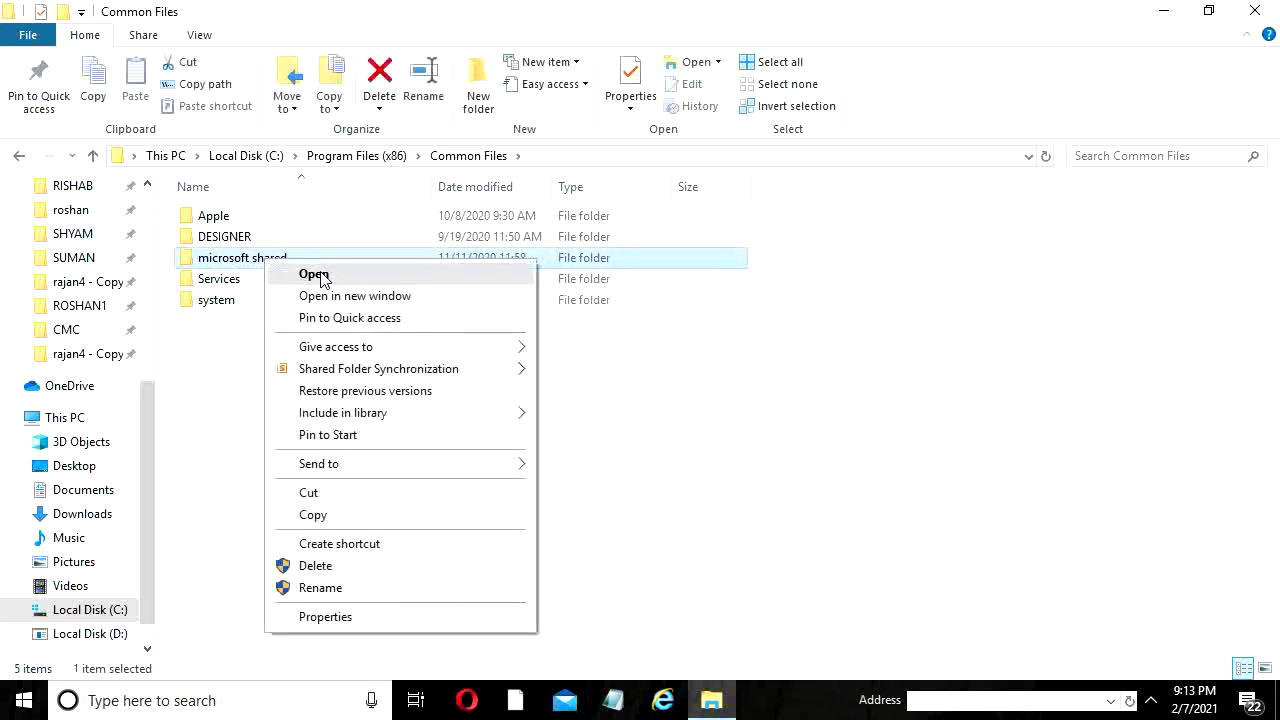
{"action": "left_click", "coordinate": [314, 275]}
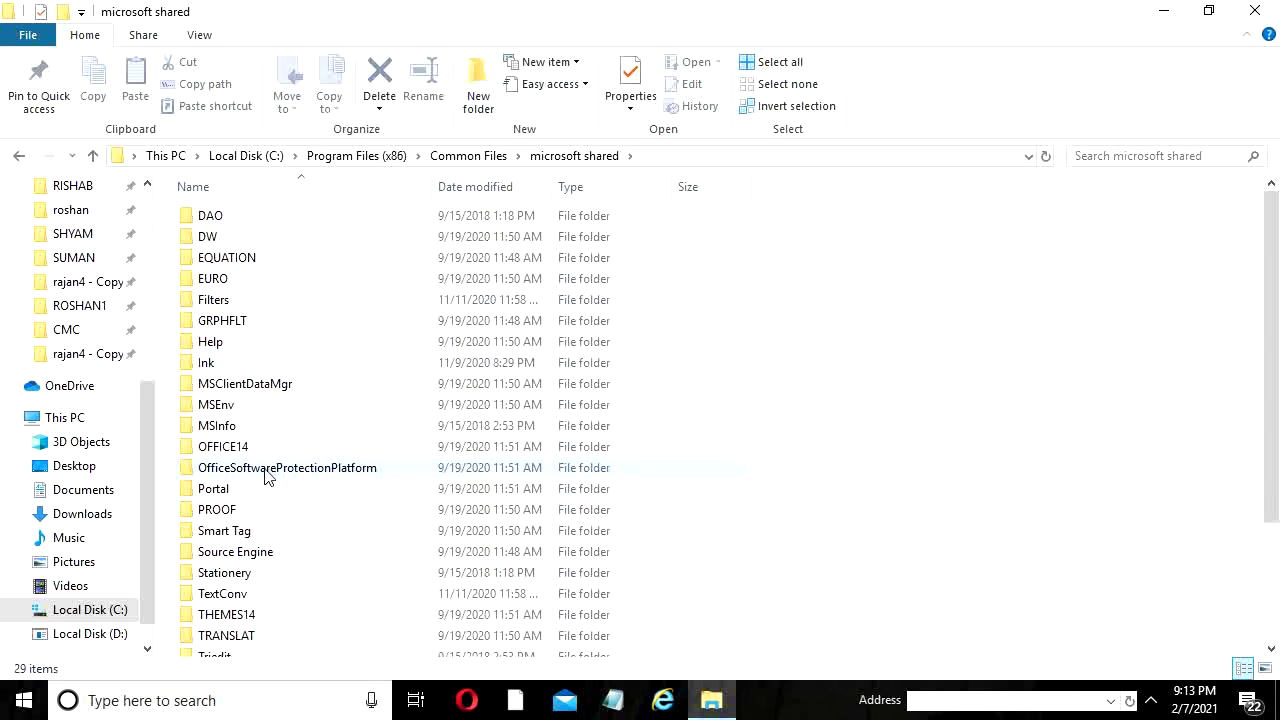
Step: Open the OfficeSoftwareProtectionPlatform folder inside microsoft shared
{"action": "mouse_move", "coordinate": [226, 470]}
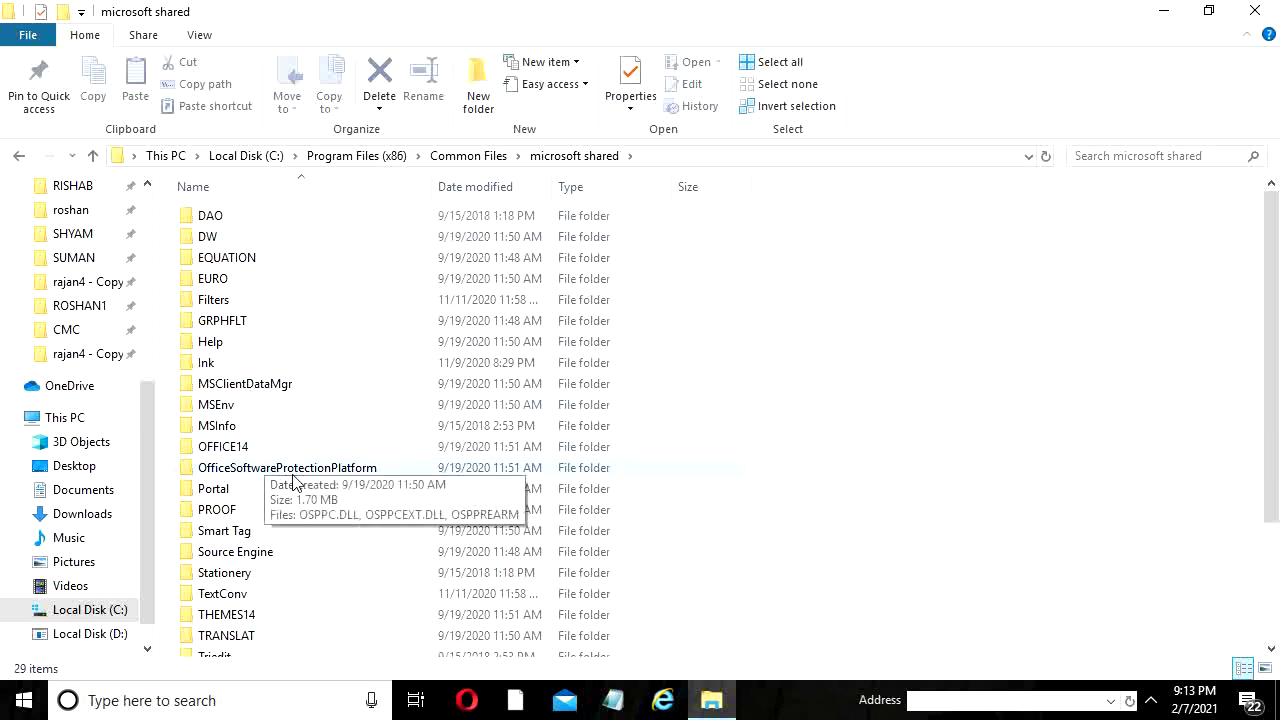
{"action": "left_click", "coordinate": [293, 474]}
{"action": "right_click", "coordinate": [295, 482]}
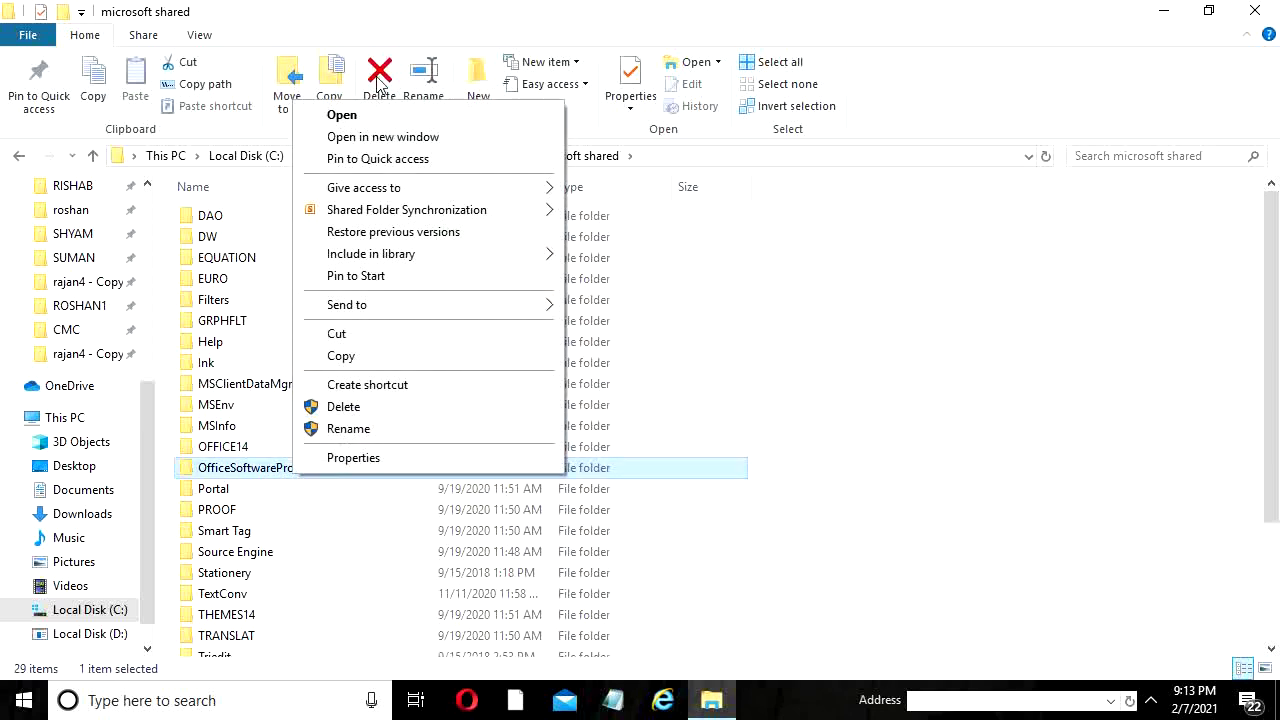
{"action": "left_click", "coordinate": [371, 124]}
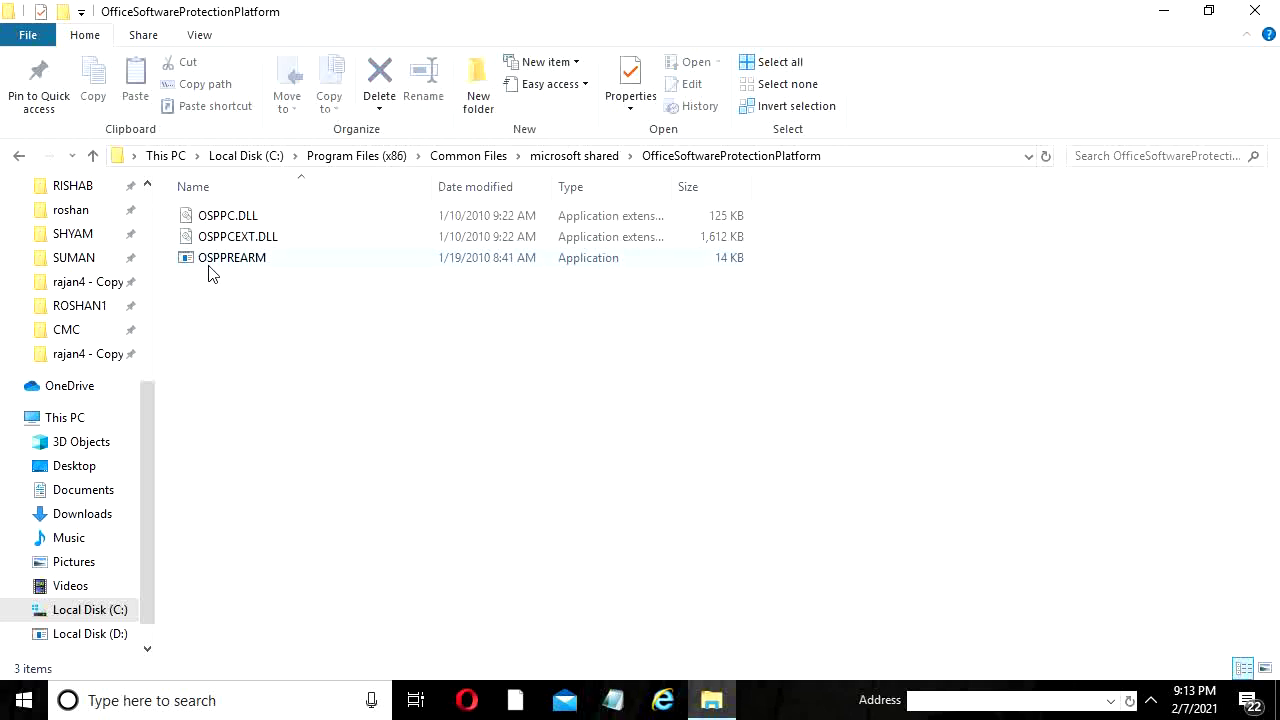
Step: Run OSPPREARM as administrator, then close the File Explorer window
{"action": "mouse_move", "coordinate": [217, 273]}
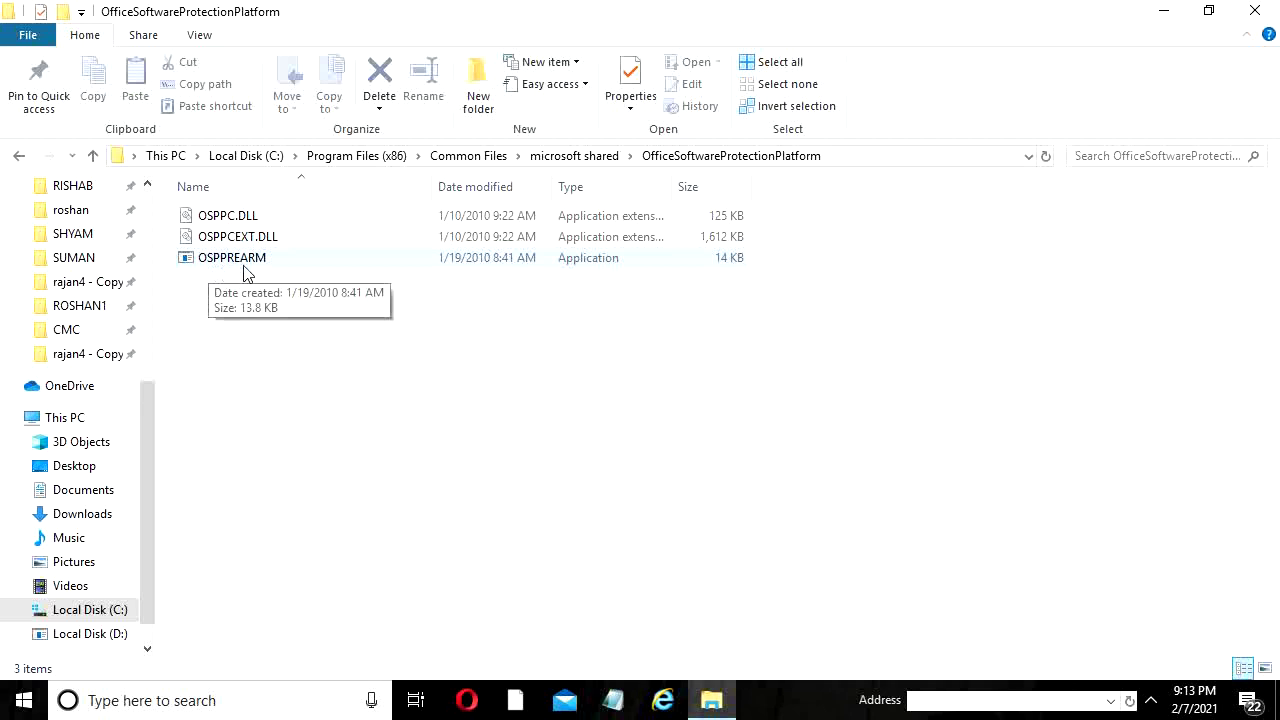
{"action": "left_click", "coordinate": [253, 265]}
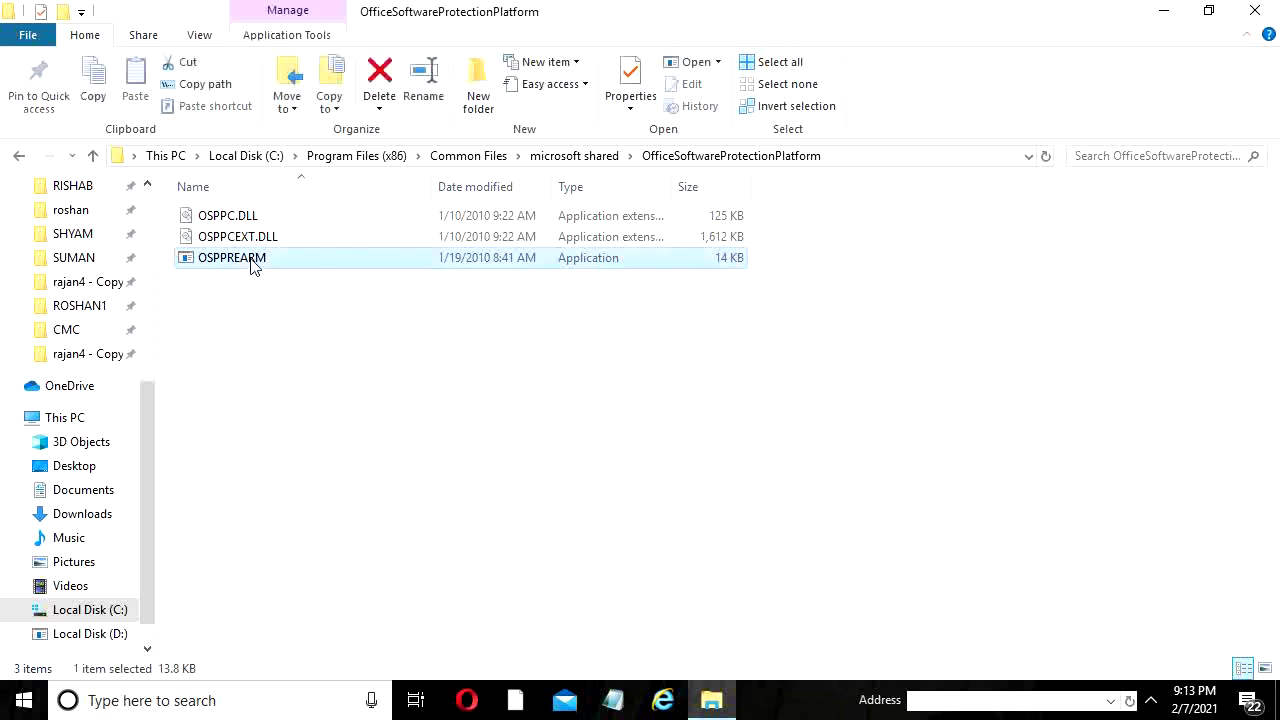
{"action": "right_click", "coordinate": [253, 265]}
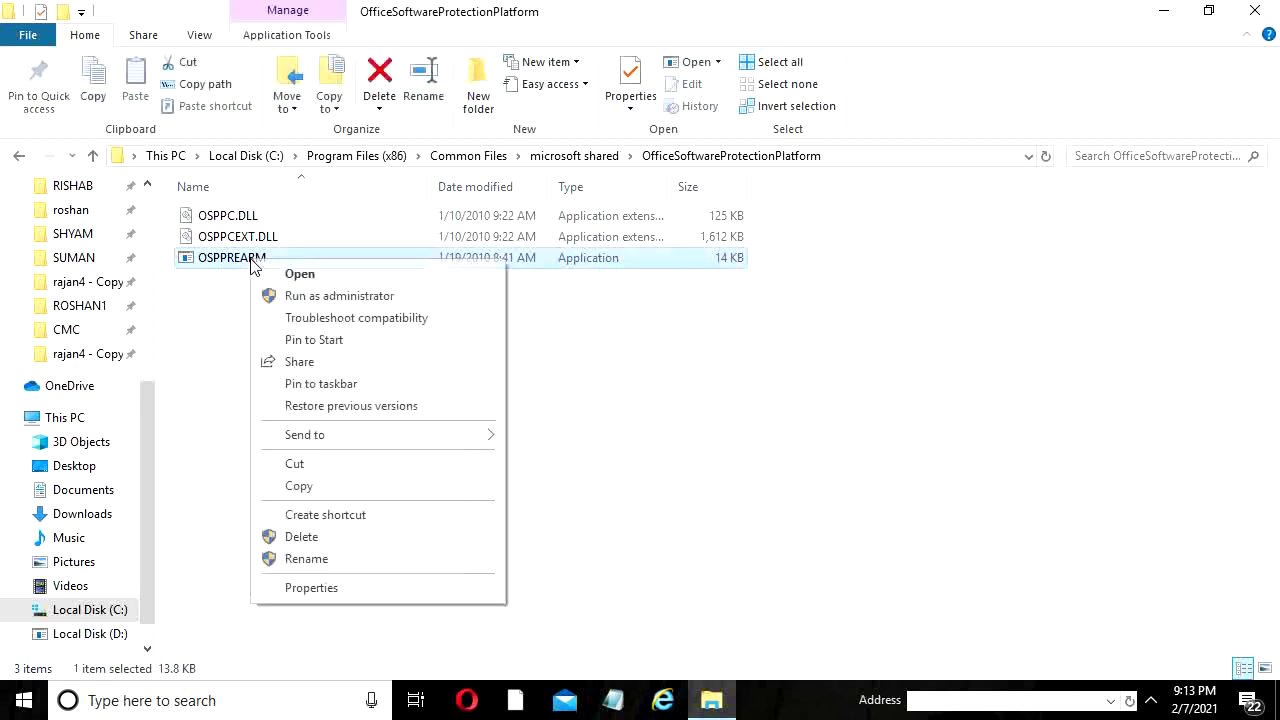
{"action": "left_click", "coordinate": [350, 305]}
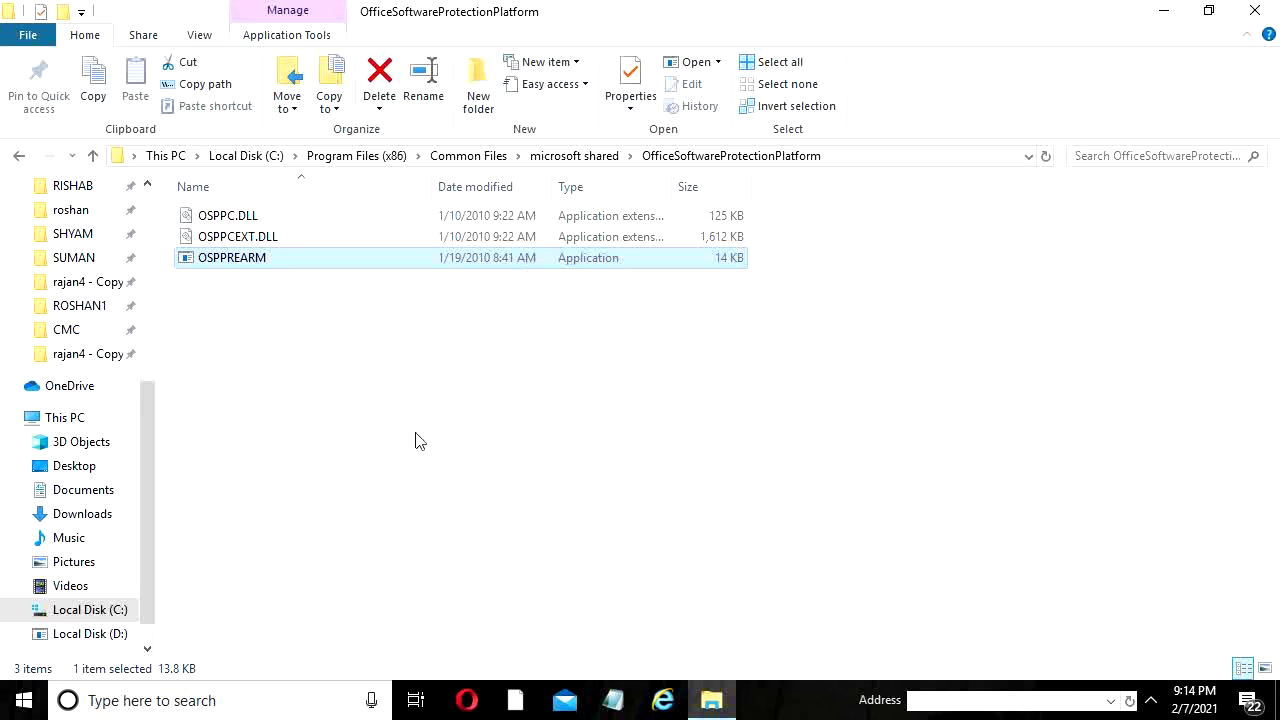
{"action": "left_click", "coordinate": [1249, 10]}
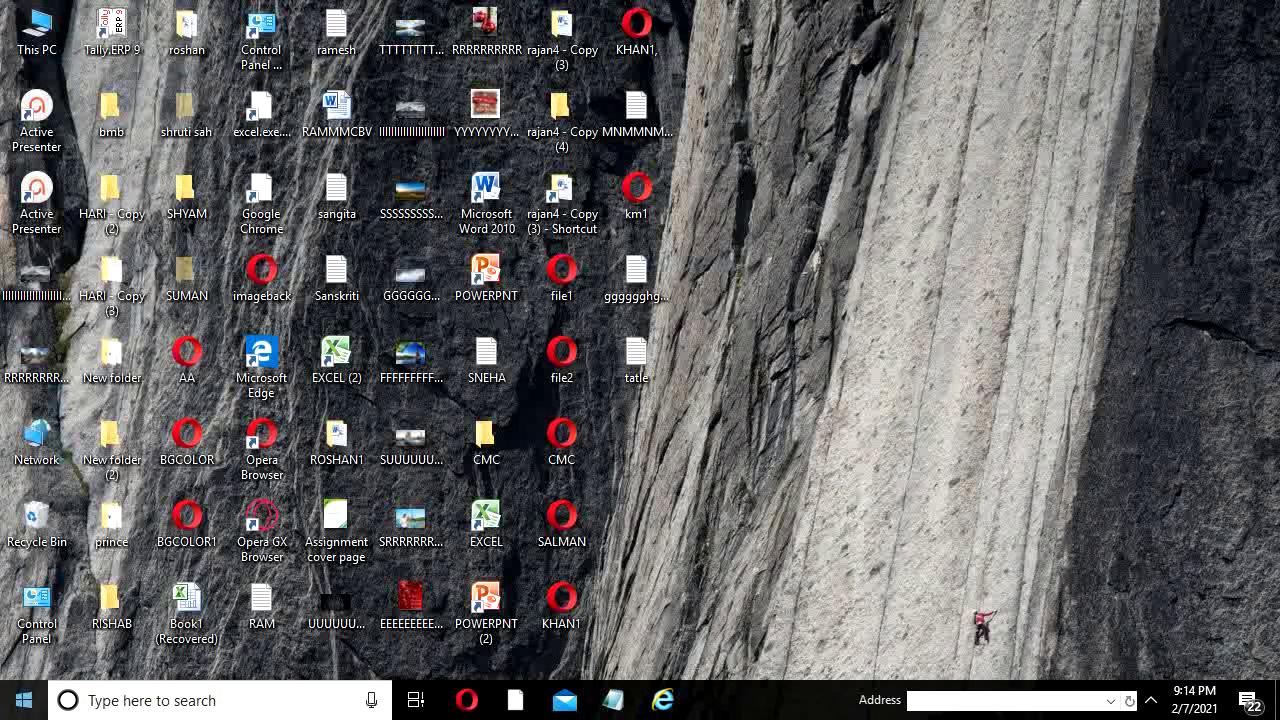
Step: Launch Microsoft Word 2010 from Start's Most used list, opening a blank Document1 without the warning
{"action": "left_click", "coordinate": [22, 700]}
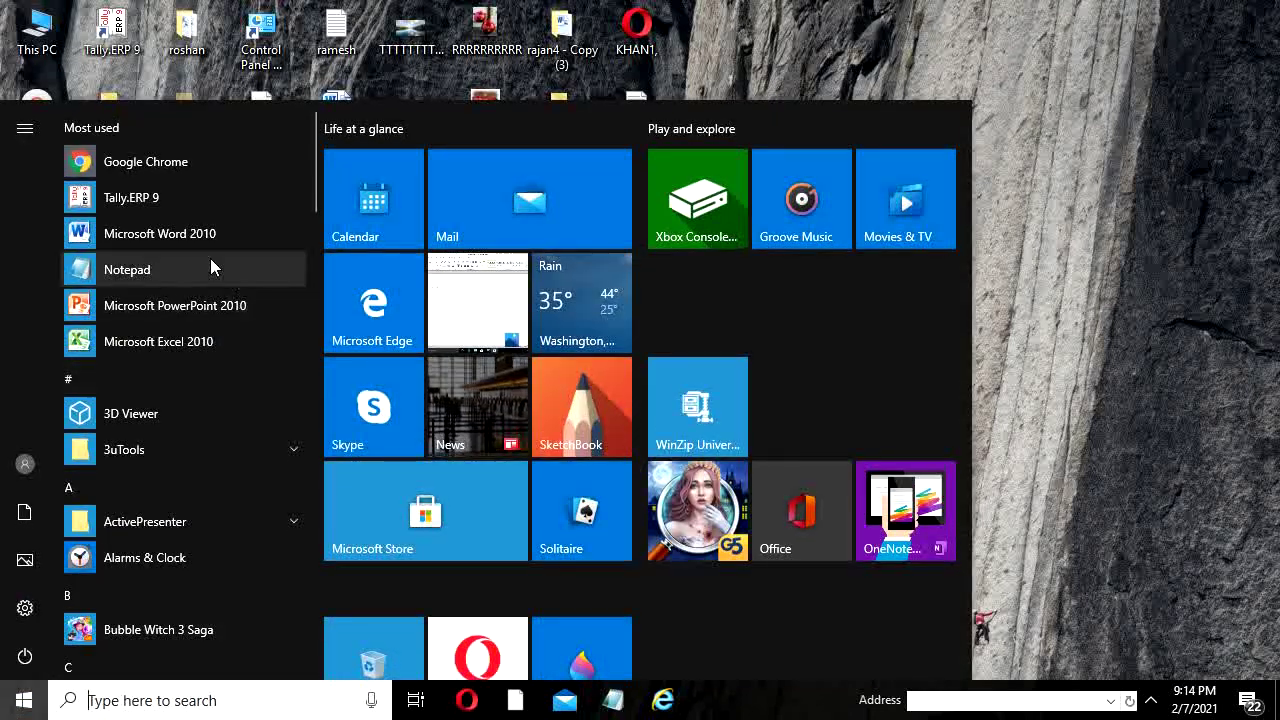
{"action": "left_click", "coordinate": [190, 244]}
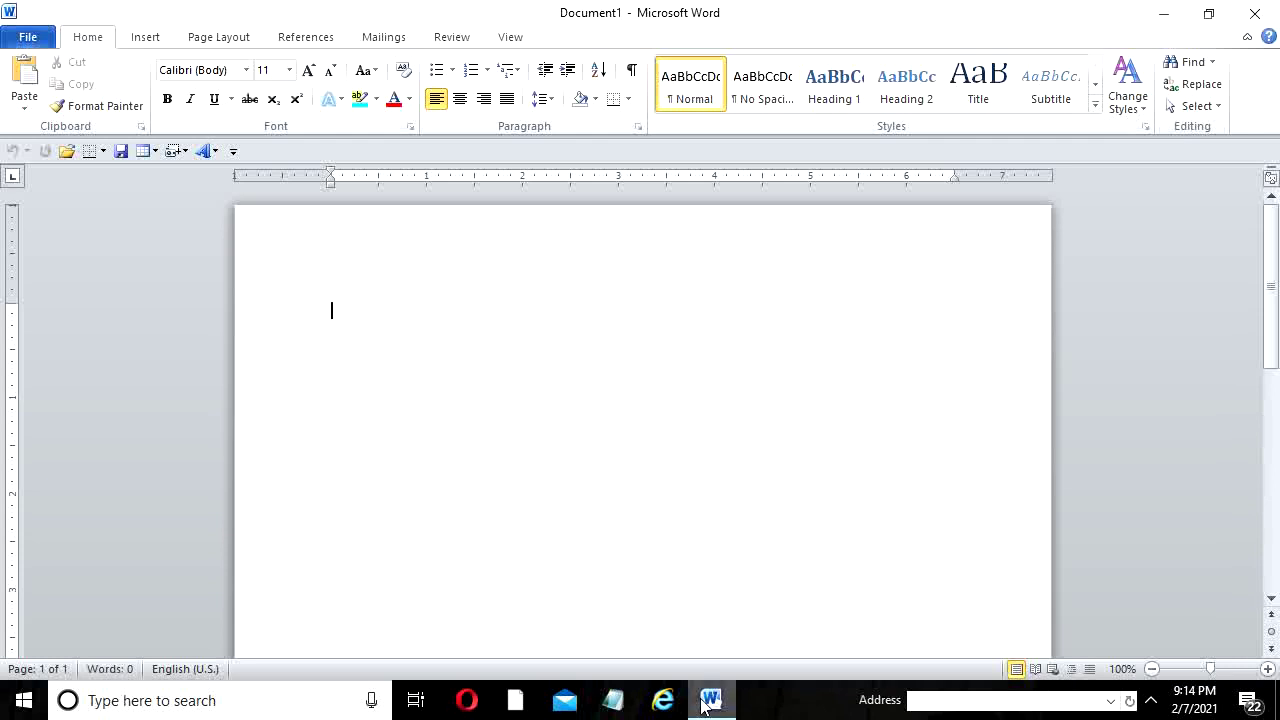
{"action": "mouse_move", "coordinate": [704, 705]}
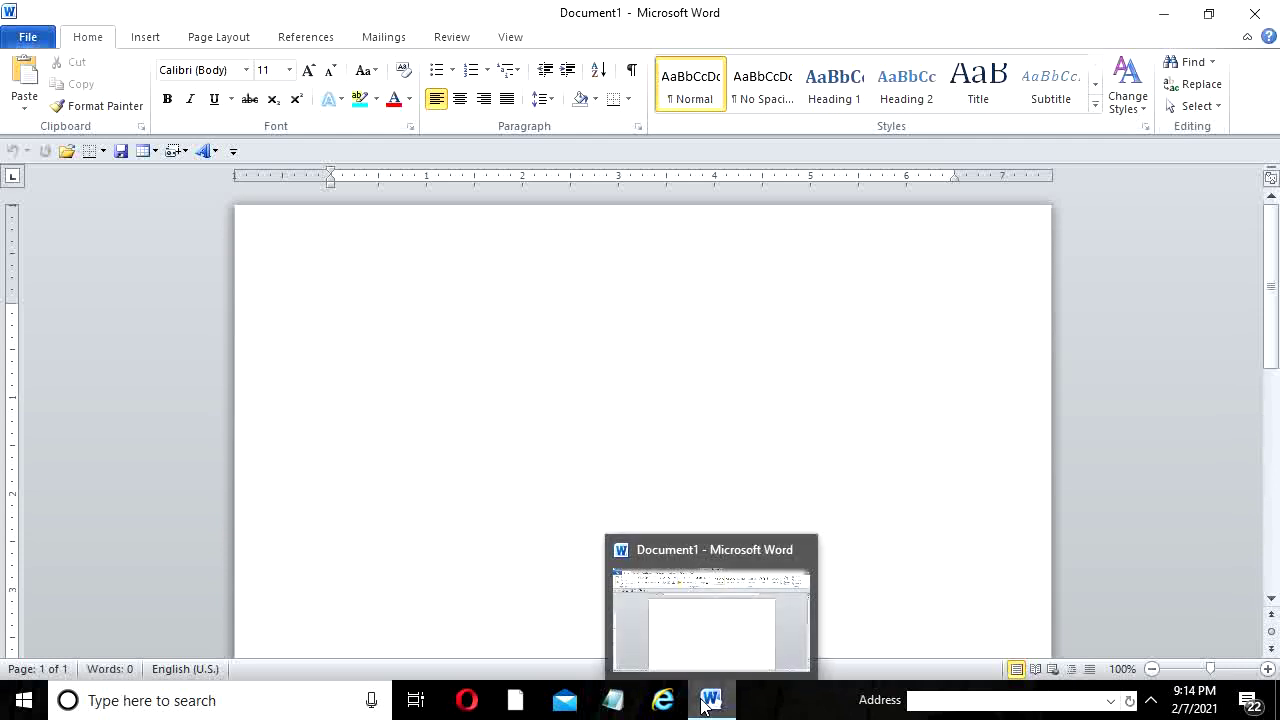